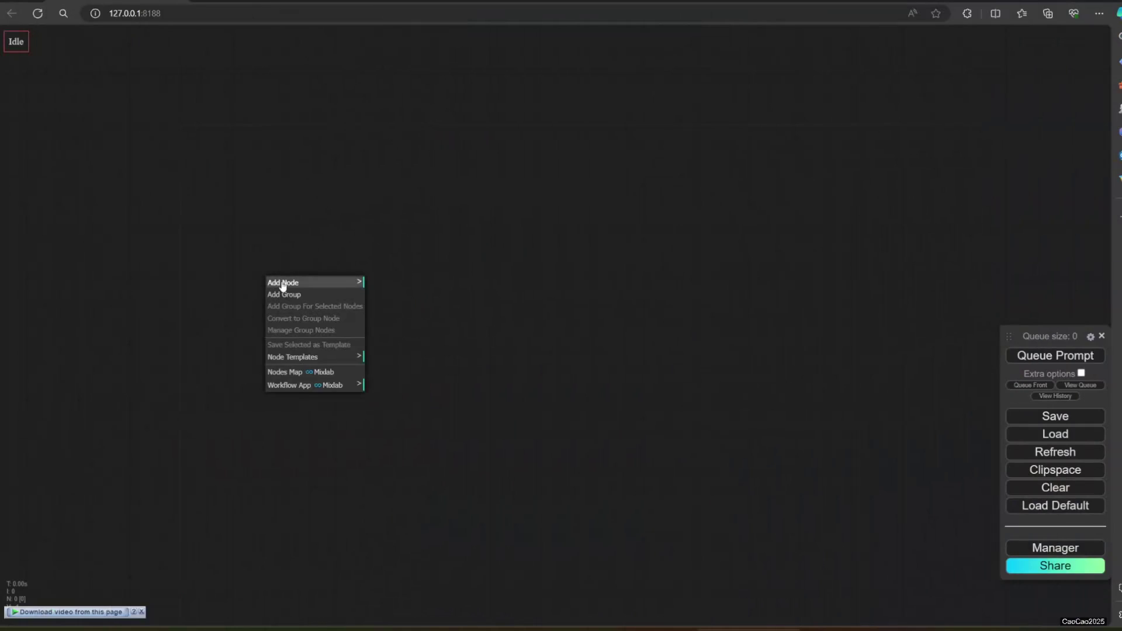
Place a Video Helper Suite 'Load Video (Upload)' node on the empty canvas.
click(282, 284)
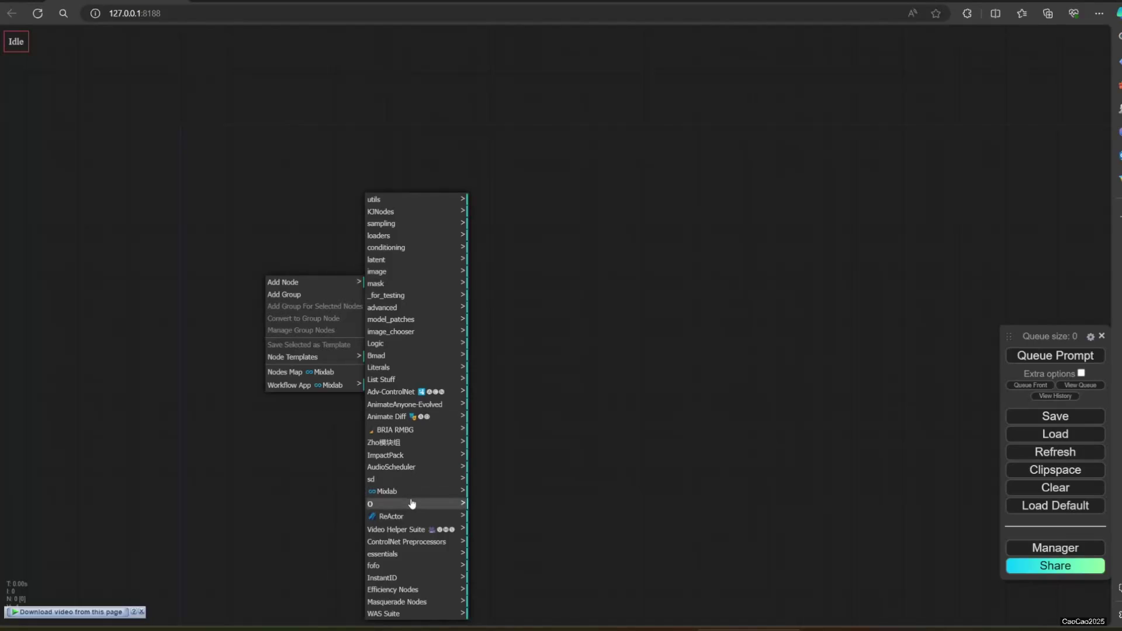
click(429, 532)
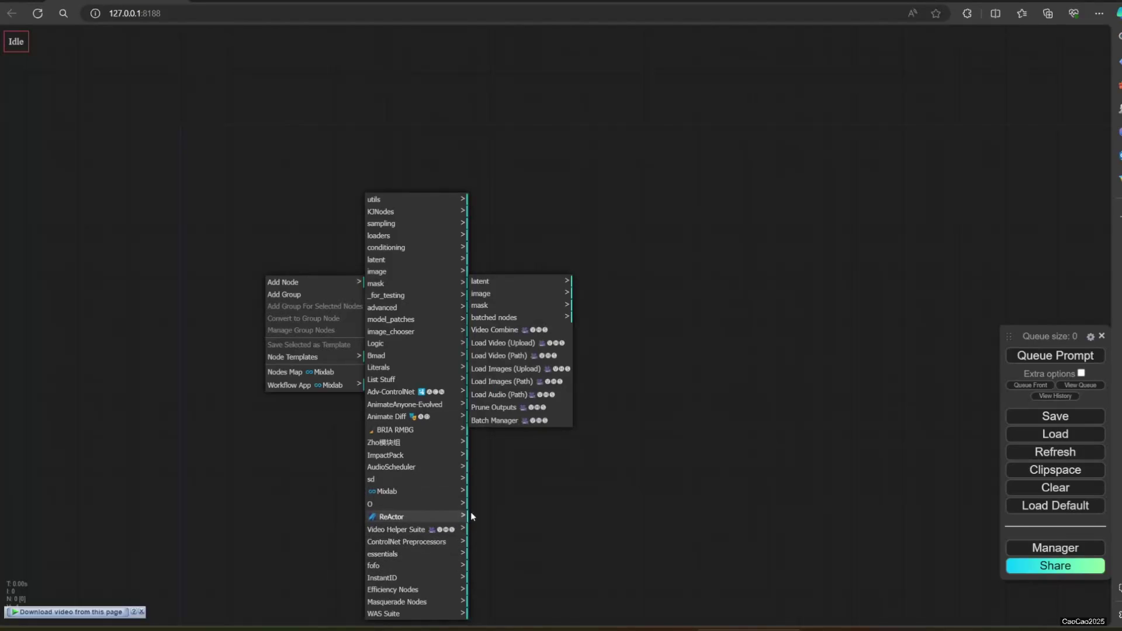
click(524, 344)
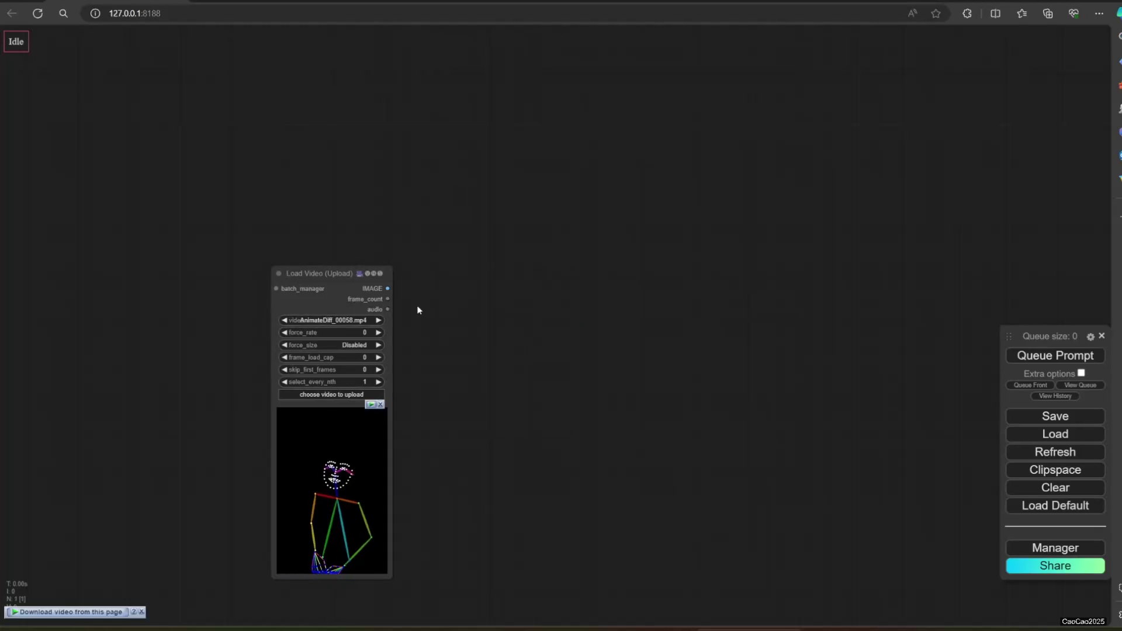
drag(313, 281, 266, 120)
scroll(317, 283, up, 5)
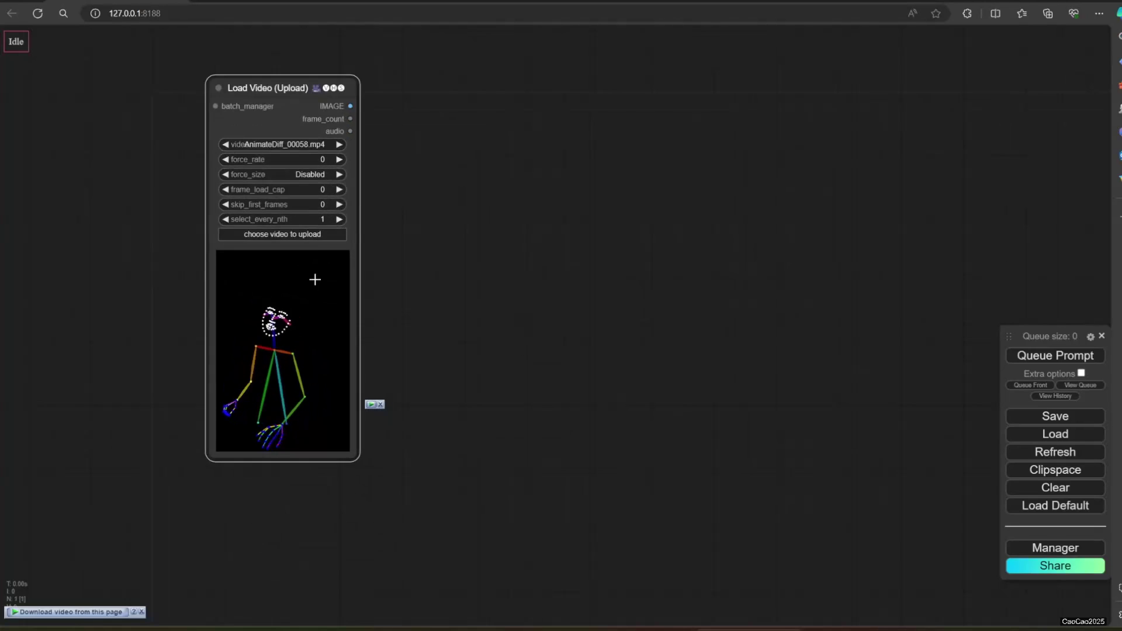
scroll(316, 283, up, 1)
mouse_move(458, 278)
mouse_down()
mouse_move(521, 389)
mouse_move(546, 377)
mouse_up()
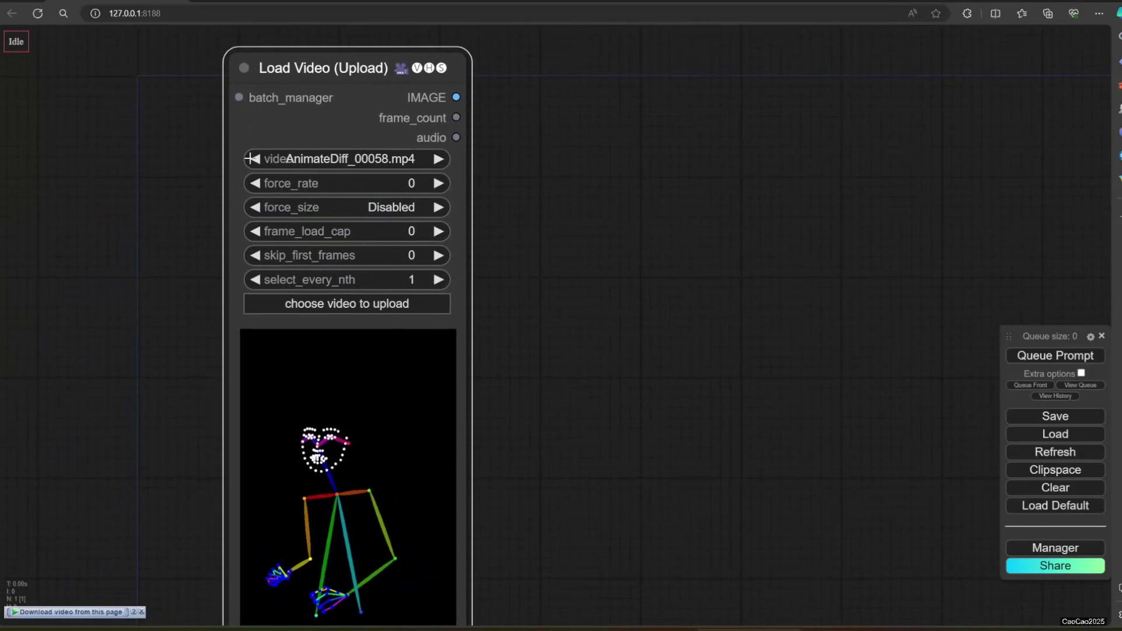
scroll(443, 359, down, 1)
mouse_move(479, 626)
mouse_down()
mouse_move(470, 518)
mouse_move(512, 611)
mouse_up()
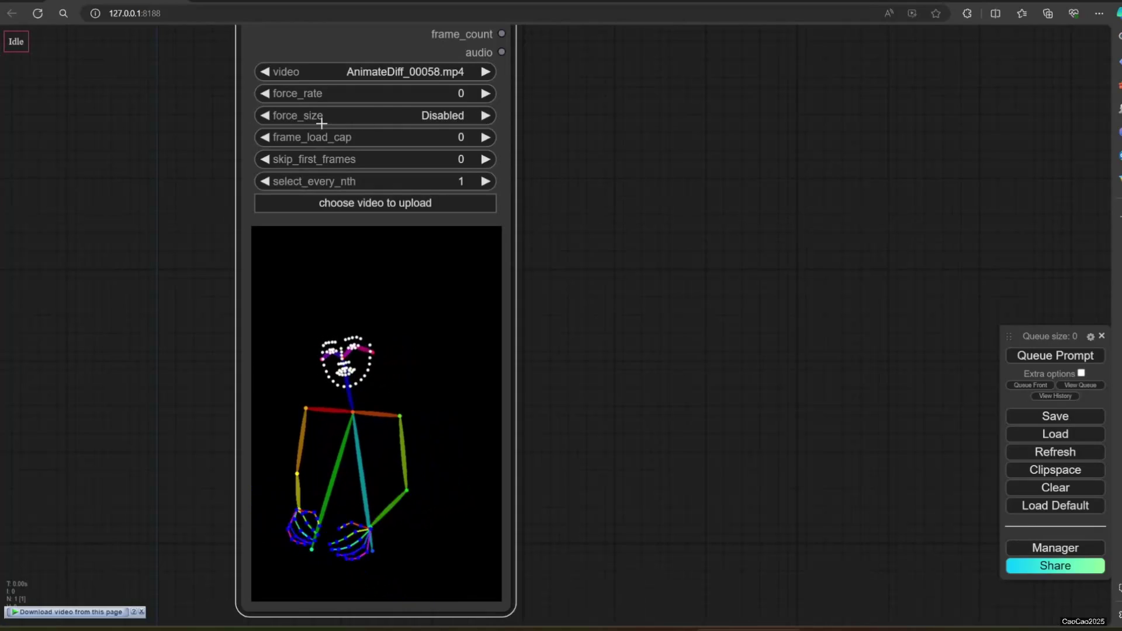
click(439, 120)
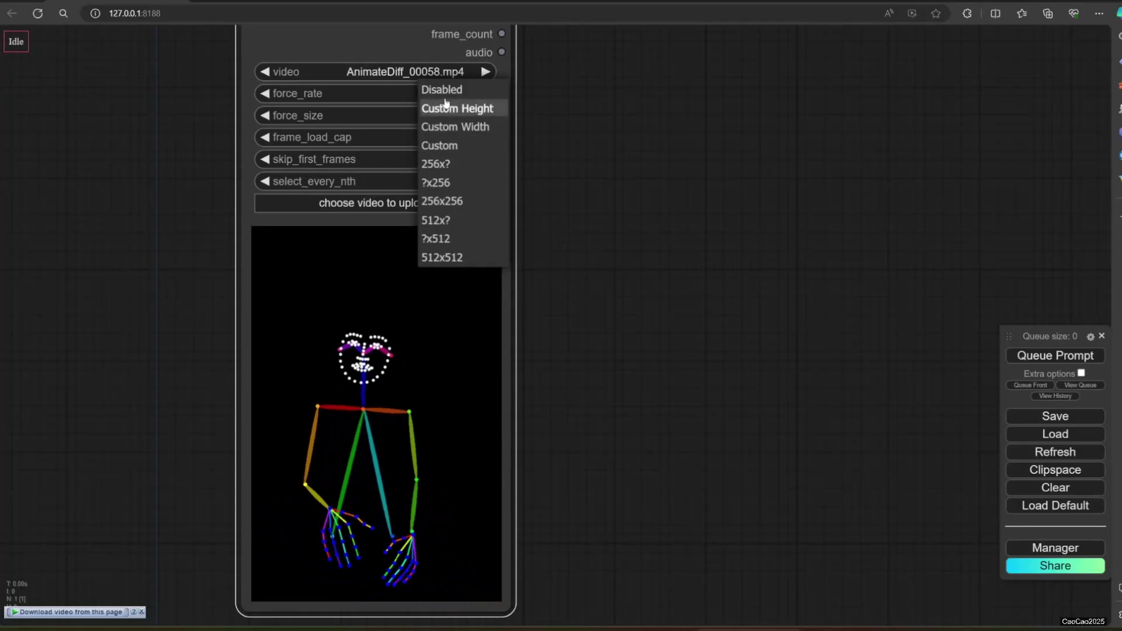
click(338, 97)
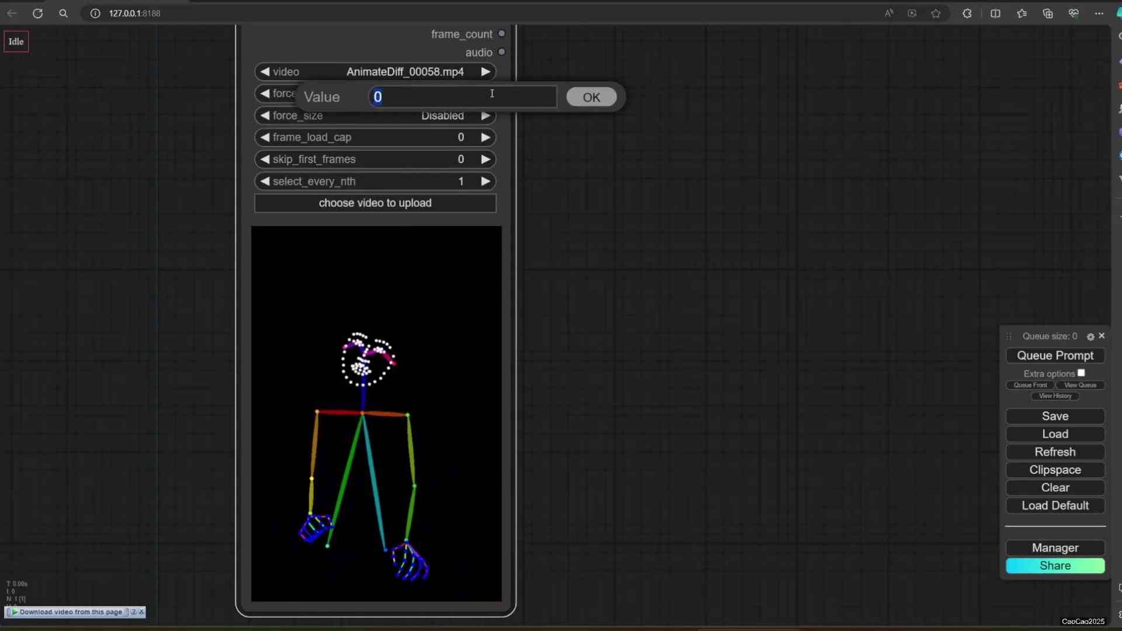
click(582, 99)
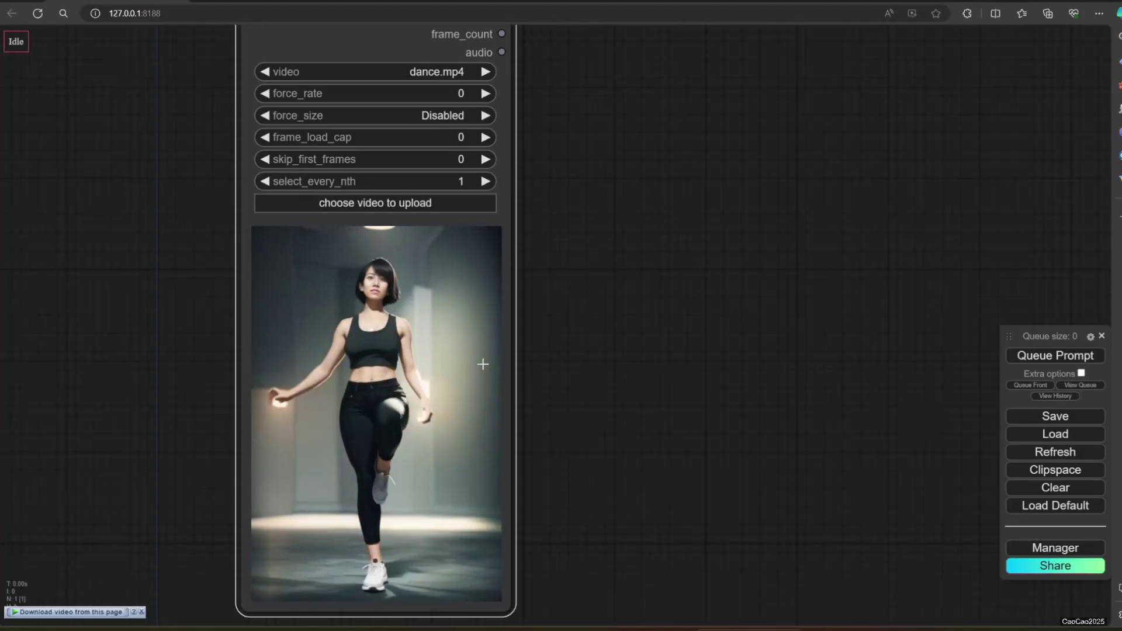
scroll(481, 361, down, 1)
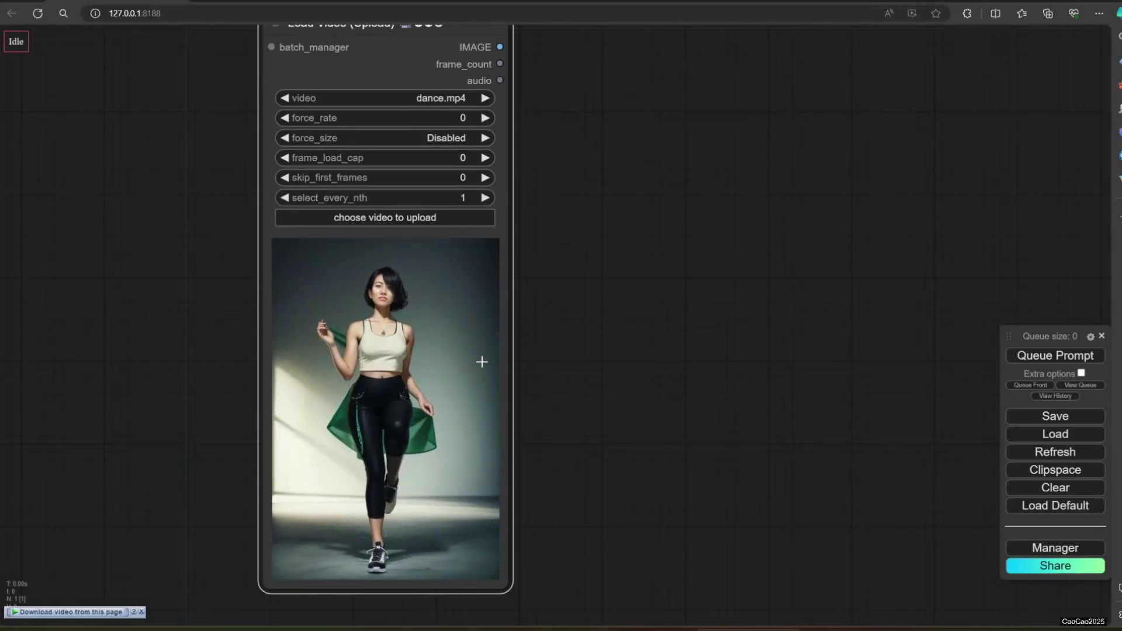
scroll(481, 361, down, 1)
Pan the canvas to make room beside the dance.mp4 loader node.
drag(657, 352, 463, 361)
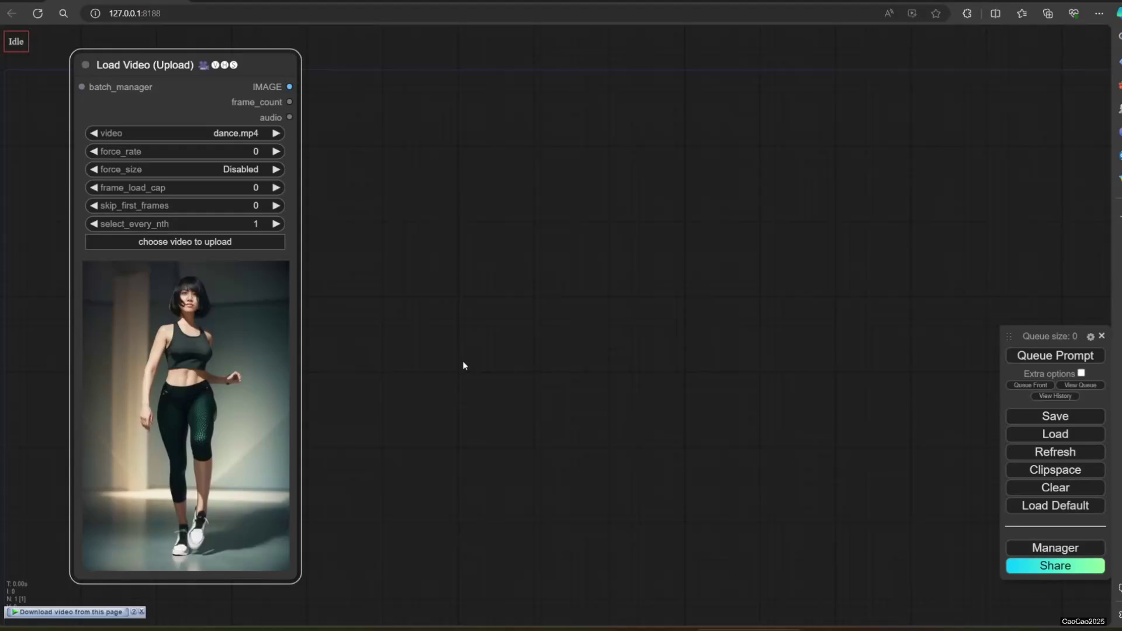
Add a DWPose Estimator node and position it beside Load Video.
right_click(402, 198)
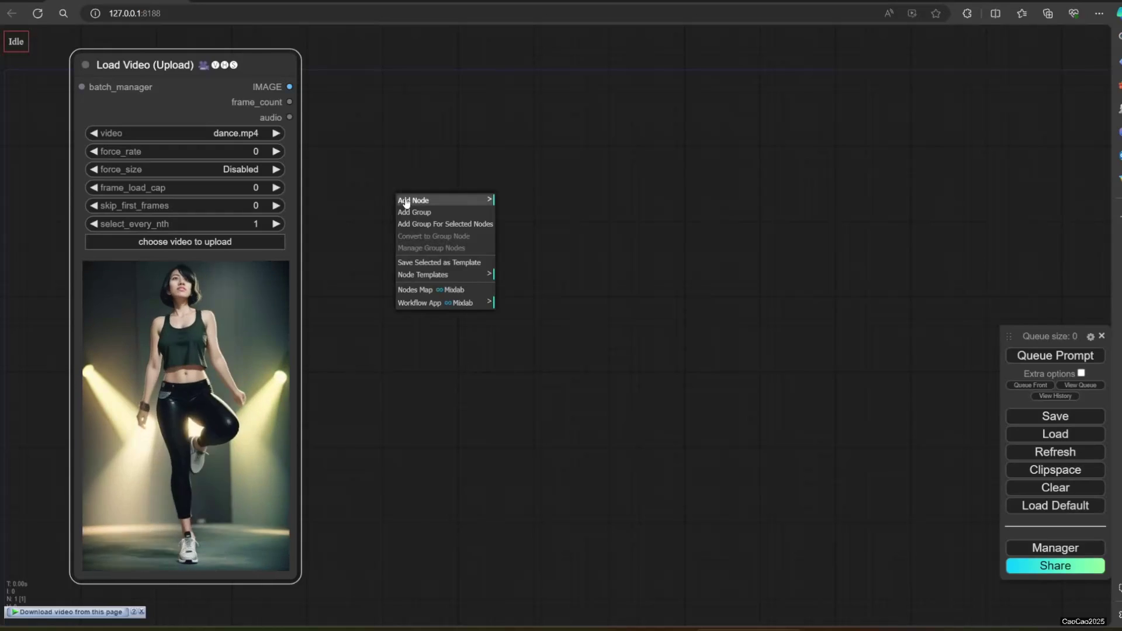
click(404, 200)
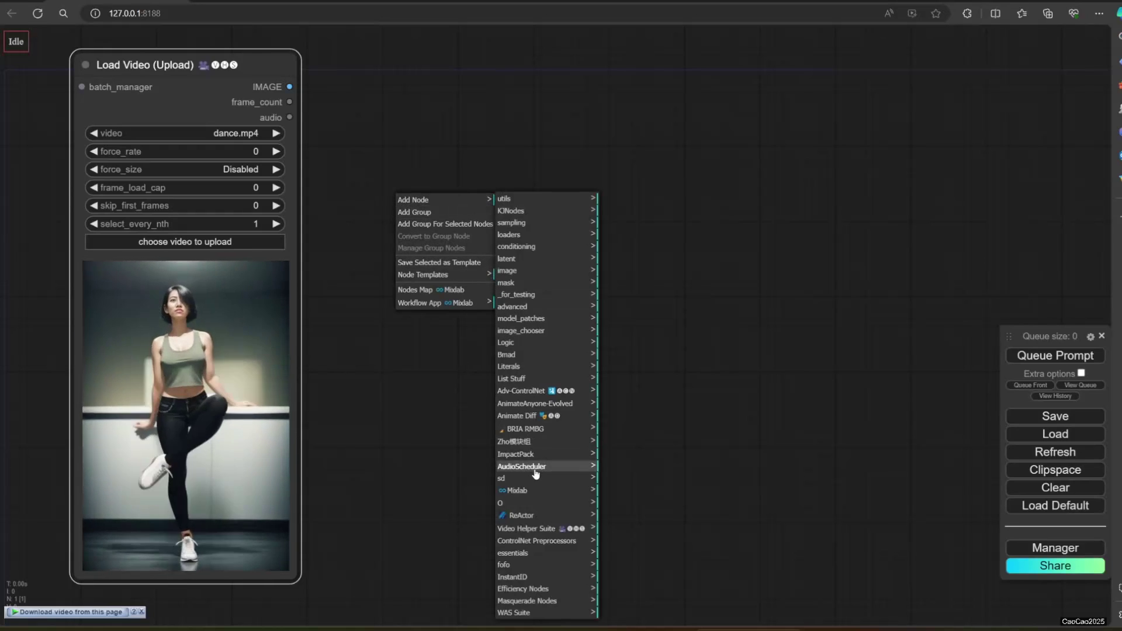
click(564, 542)
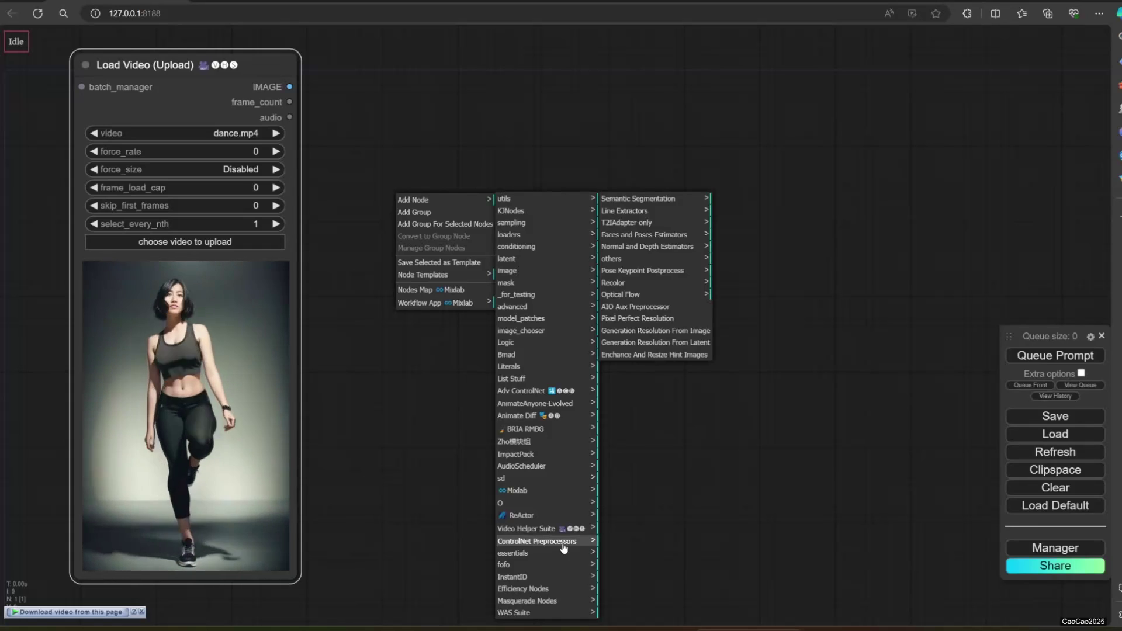
click(639, 237)
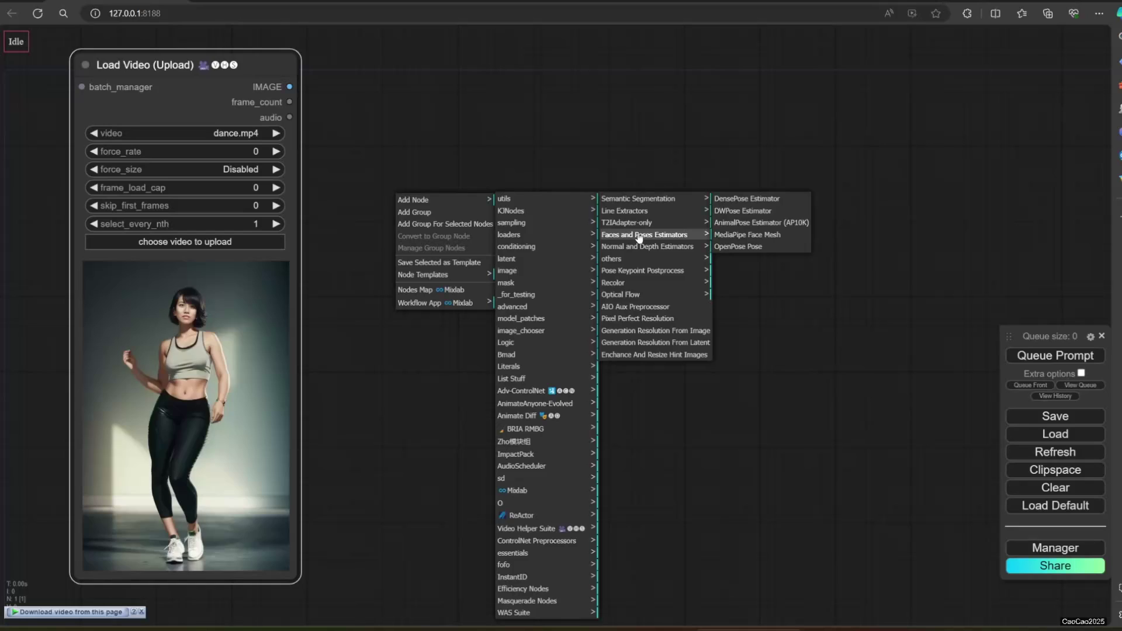
click(744, 210)
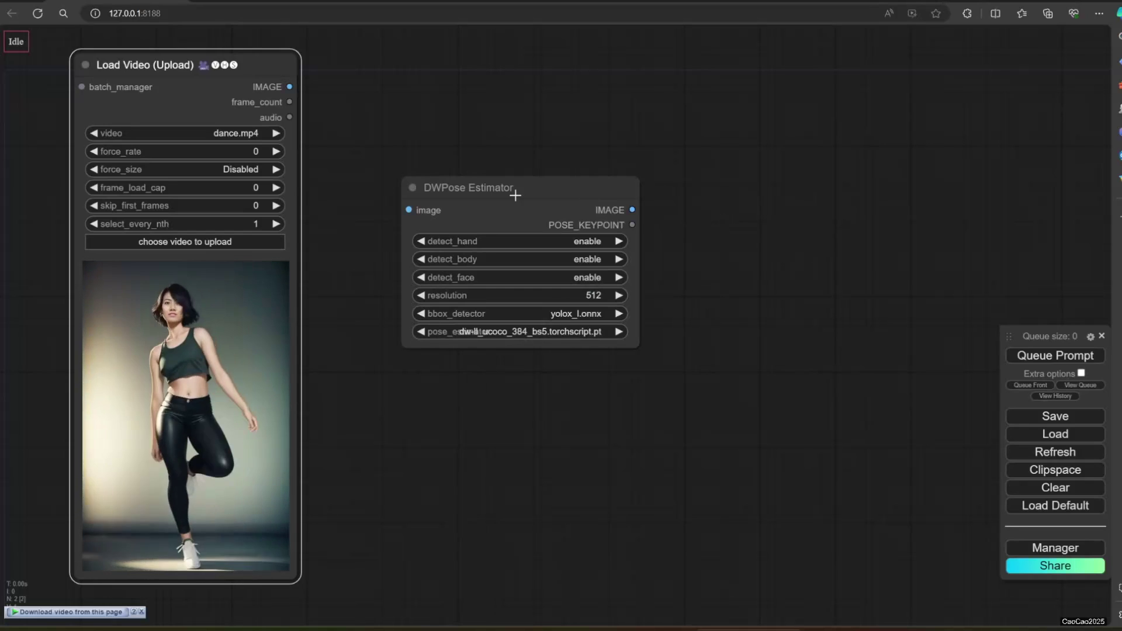
drag(501, 189, 422, 94)
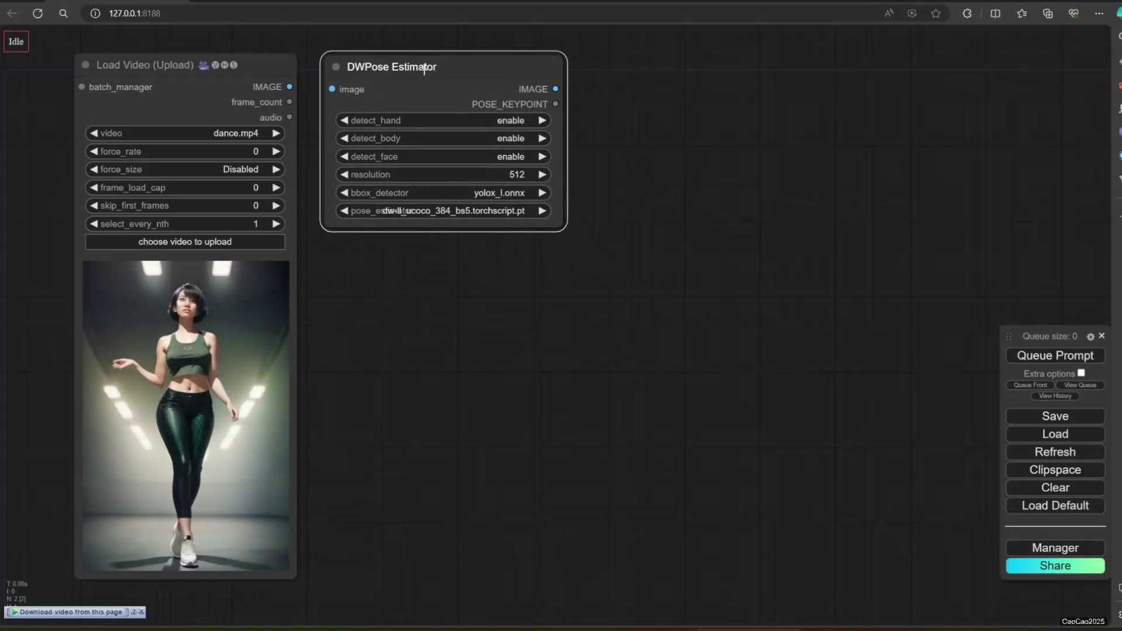
Set bbox_detector to yolox_l.torchscript.pt, keeping the dw-ll_ucoco_384_bs5.torchscript.pt pose model.
click(497, 191)
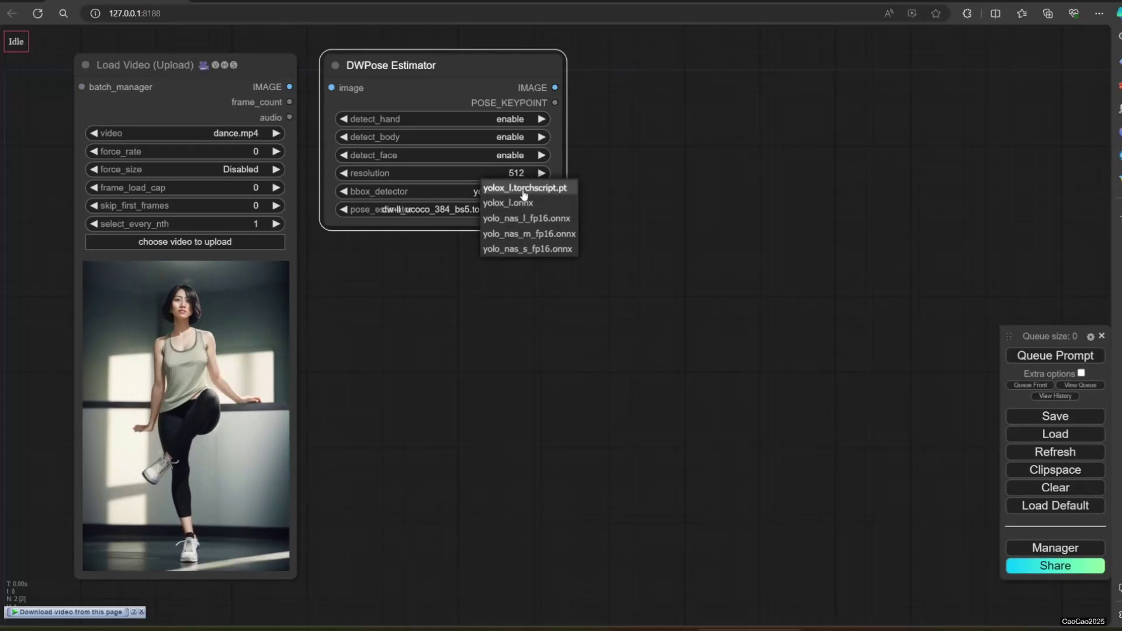
click(524, 189)
click(500, 209)
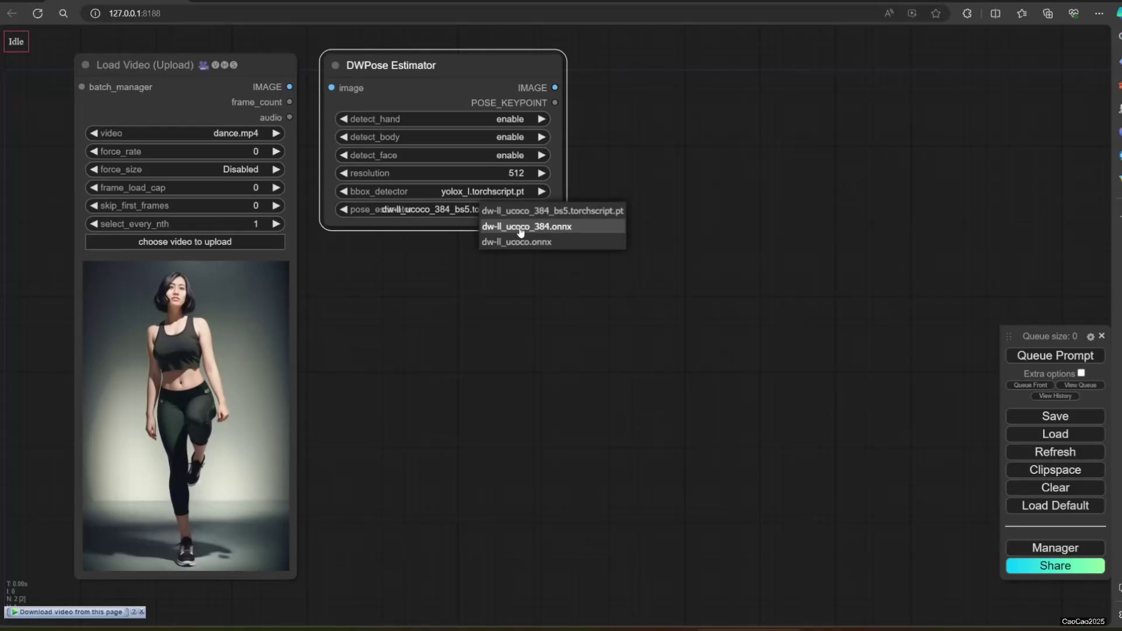
click(594, 213)
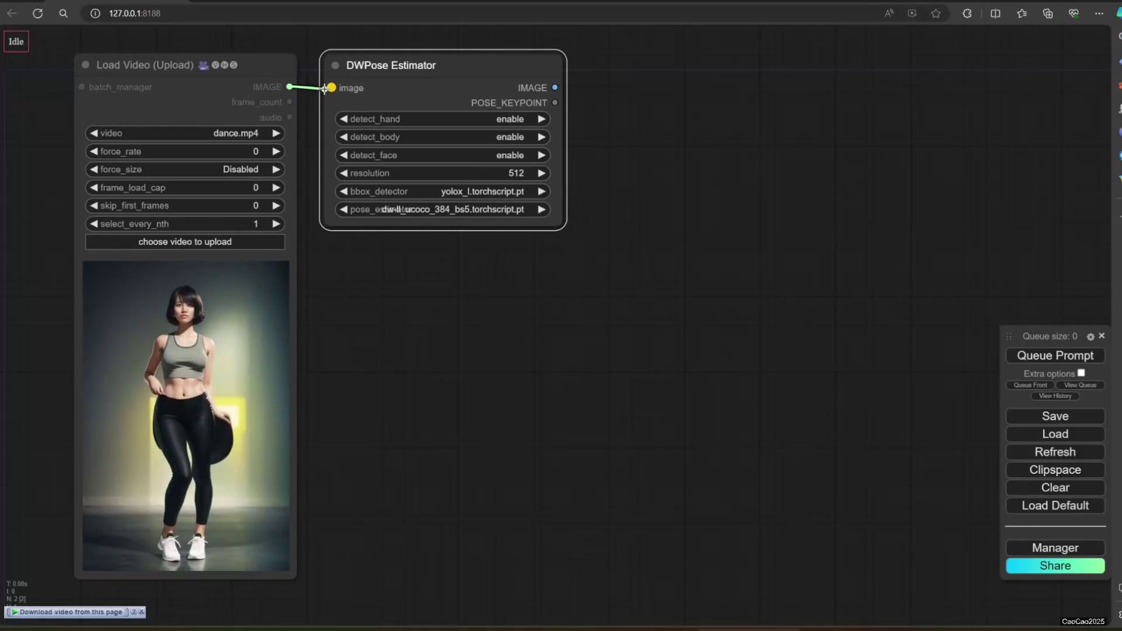
Add a Video Helper Suite Video Combine node at the top right.
right_click(659, 203)
click(662, 200)
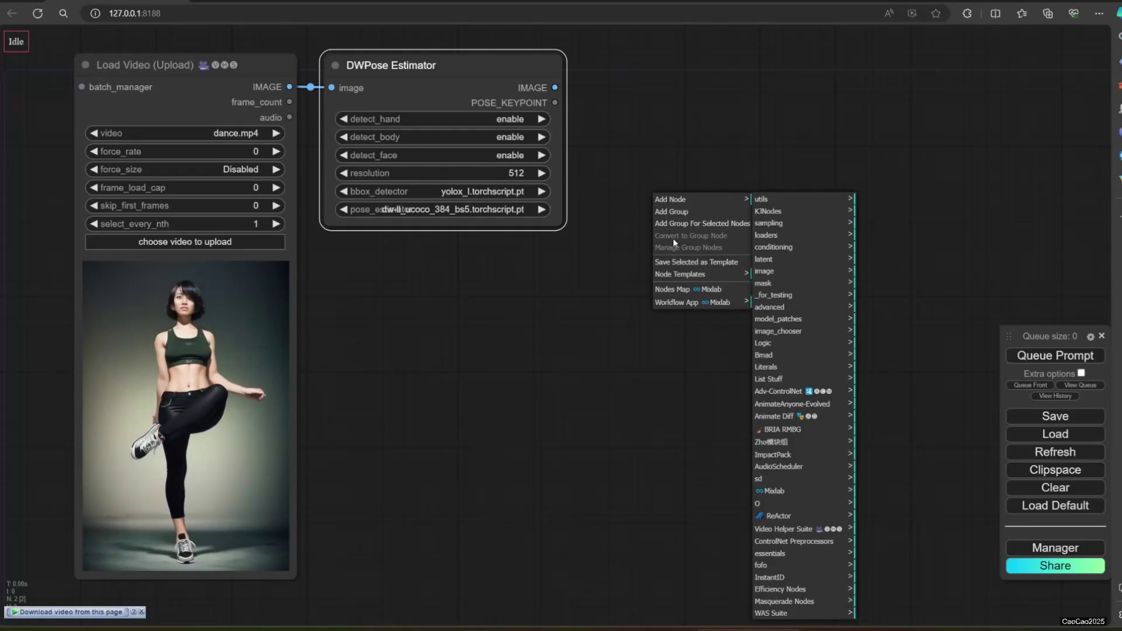
click(784, 531)
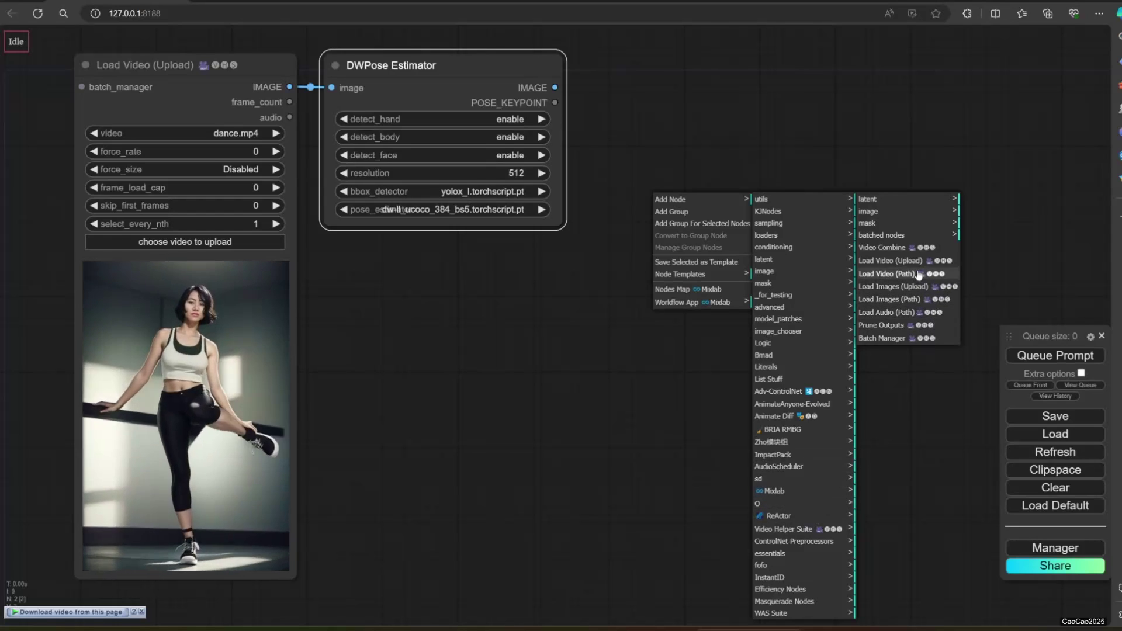
click(883, 248)
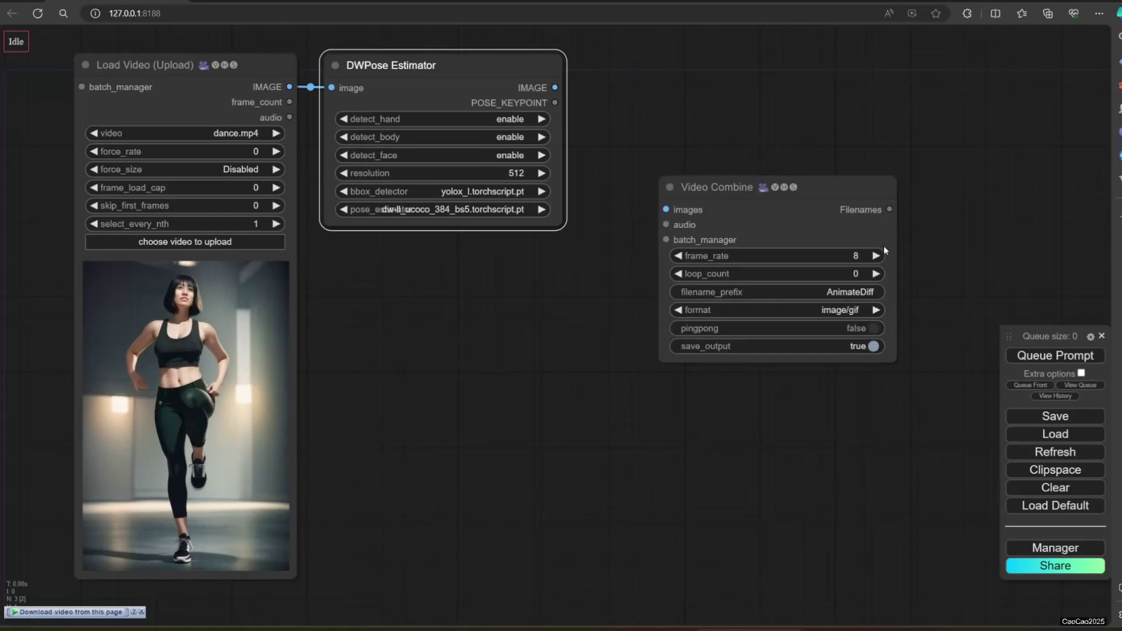
mouse_move(714, 182)
mouse_down()
mouse_move(668, 66)
mouse_move(644, 57)
mouse_up()
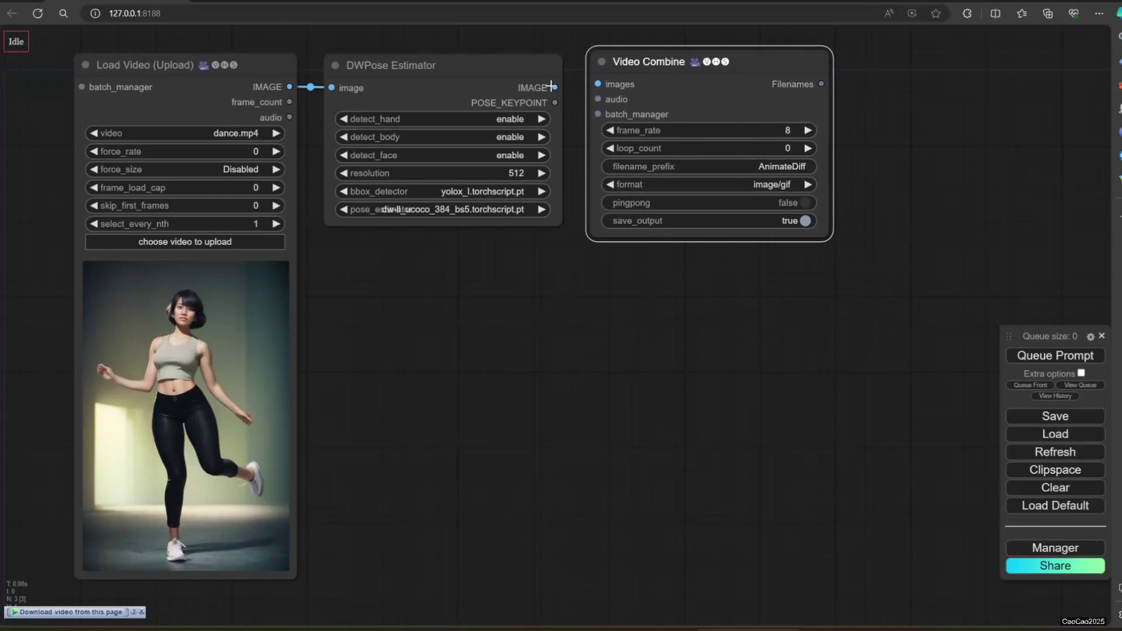
Feed DWPose output images into Video Combine and set frame_rate to 24.
drag(553, 87, 598, 84)
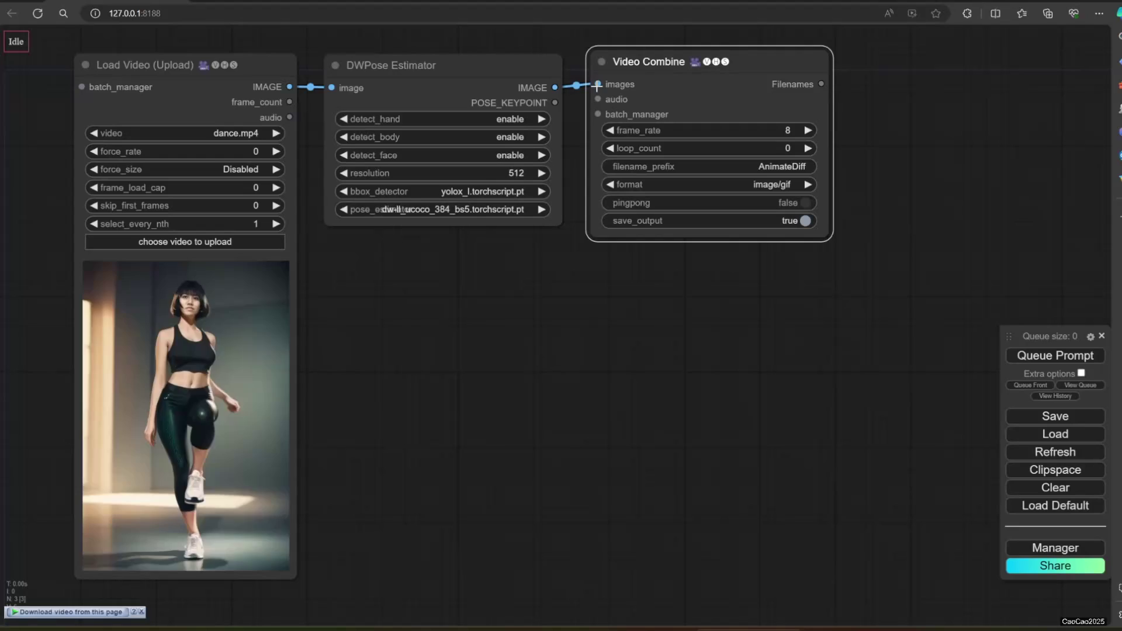
click(782, 130)
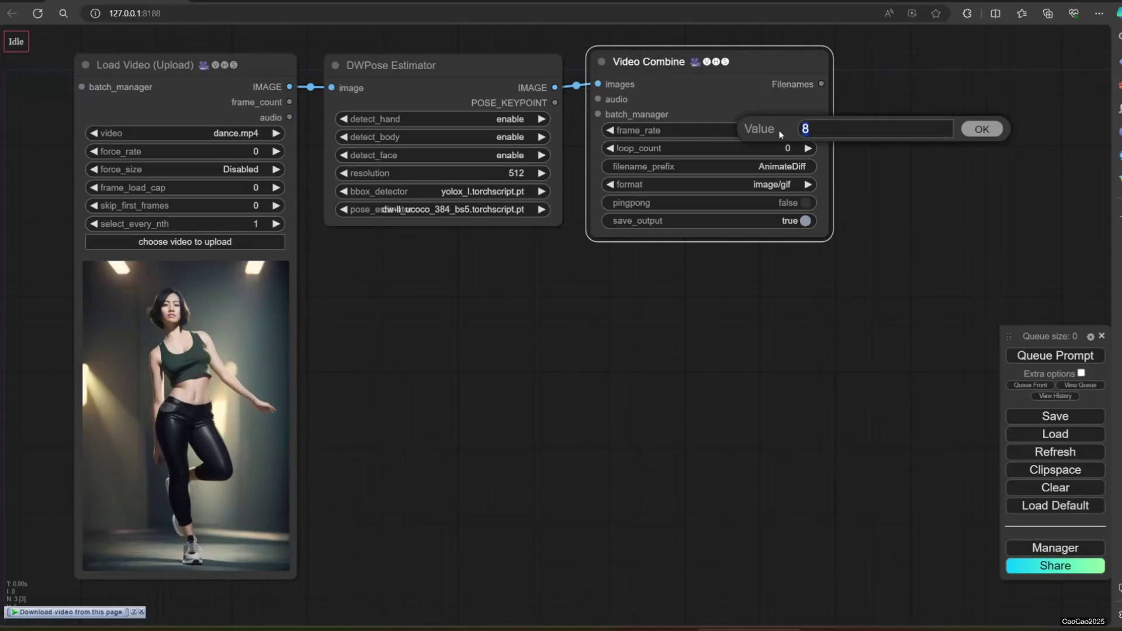
text(8)
key(Return)
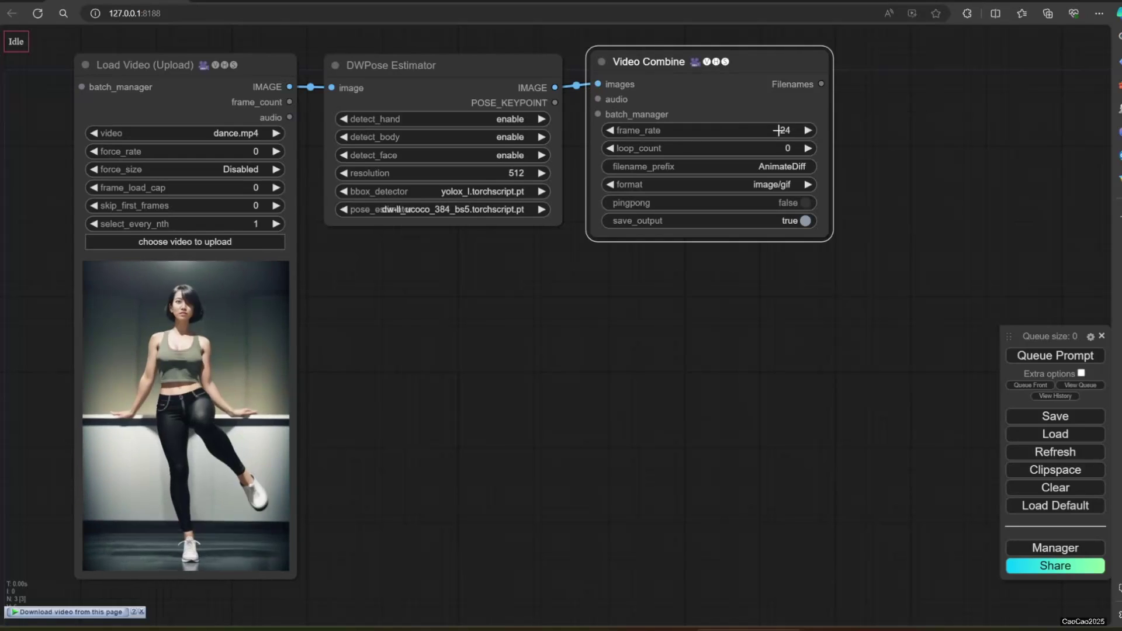
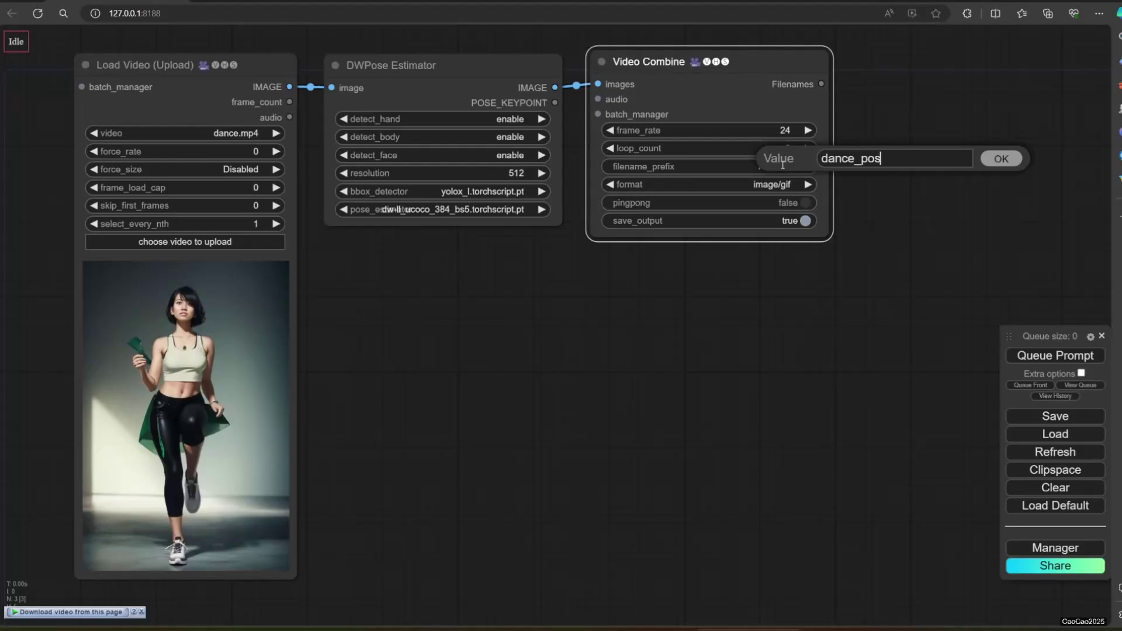
Confirm the dance_pose filename prefix and set Video Combine's format to video/nvenc_h264-mp4.
key(Return)
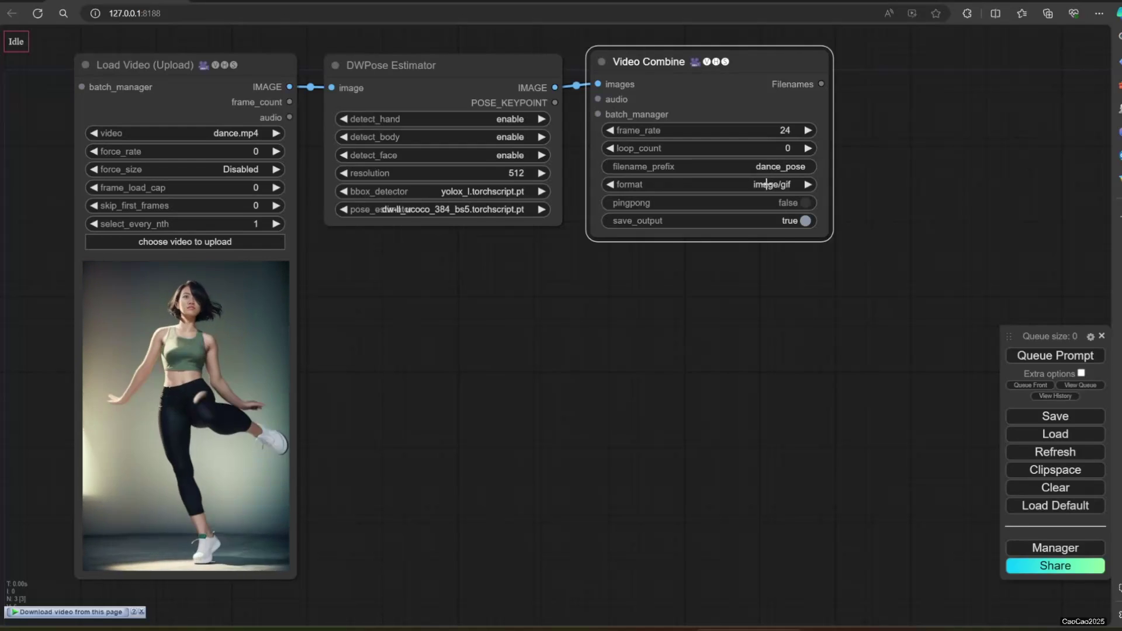
click(766, 184)
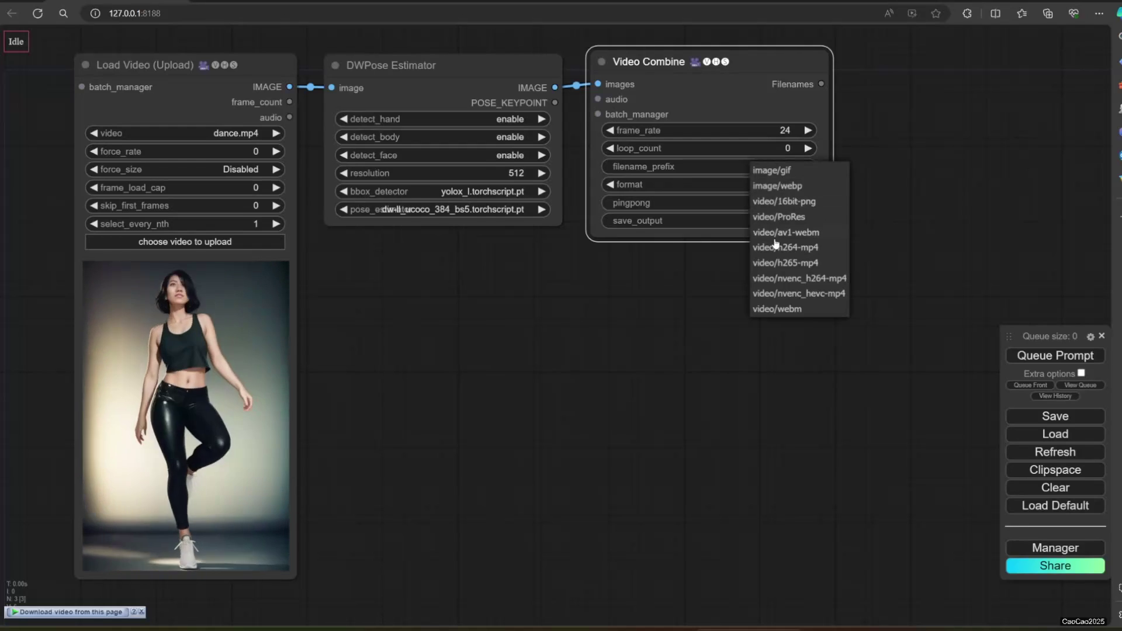
click(784, 278)
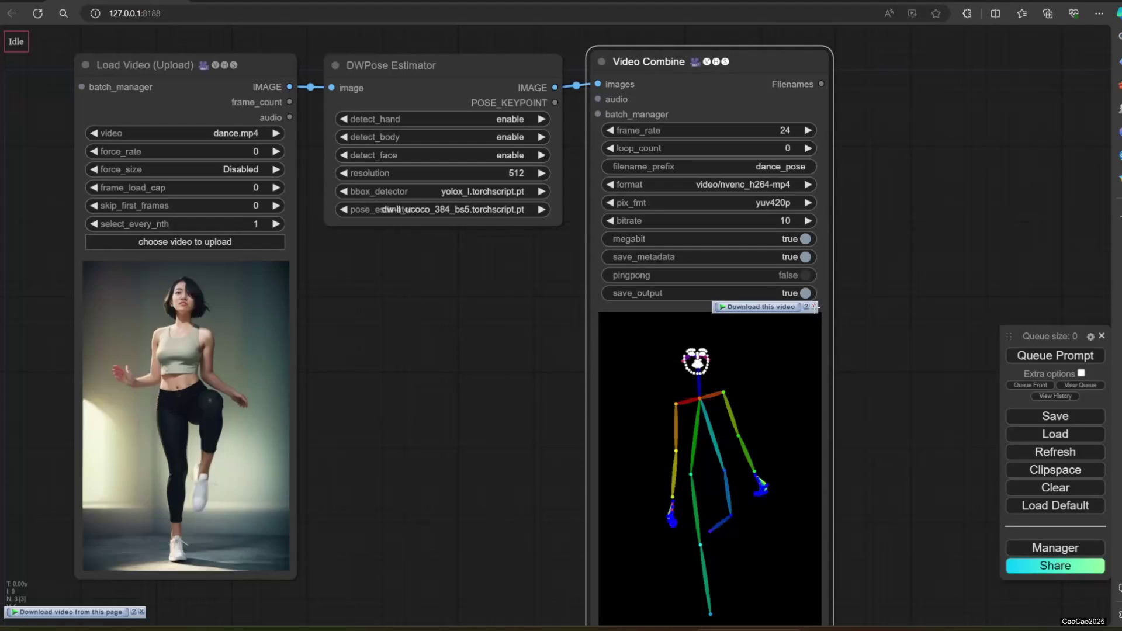
Pan the graph up to bring the playing dance_pose skeleton preview into view.
drag(932, 462, 926, 390)
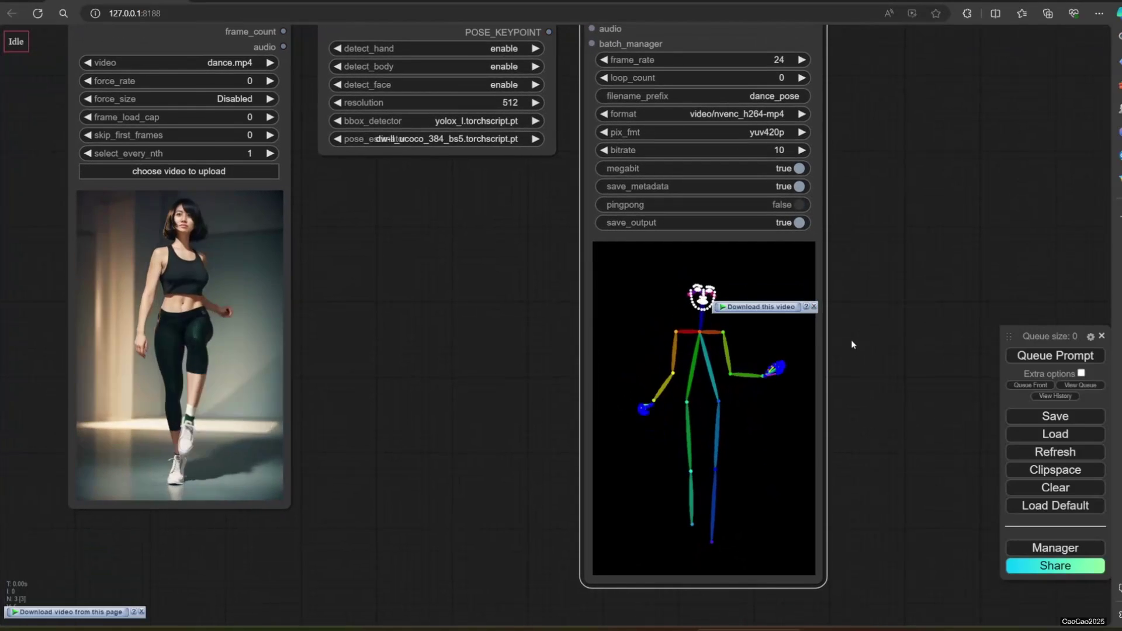